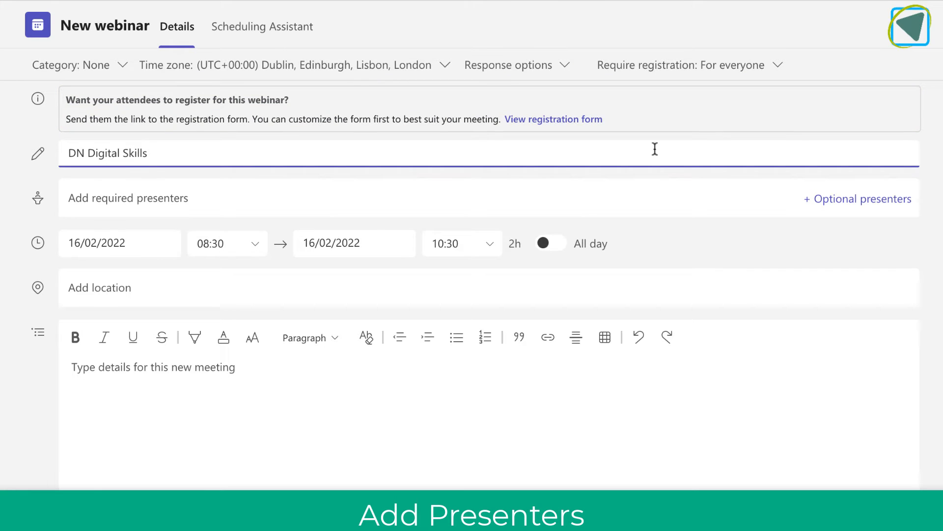
Step: Add the invited colleague as a required presenter of the DN Digital Skills webinar
left_click(572, 202)
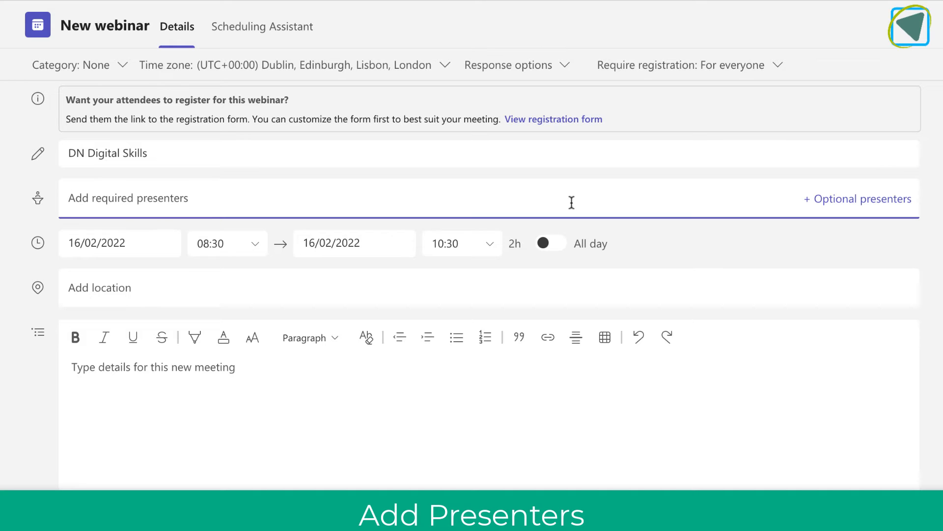
type("joe")
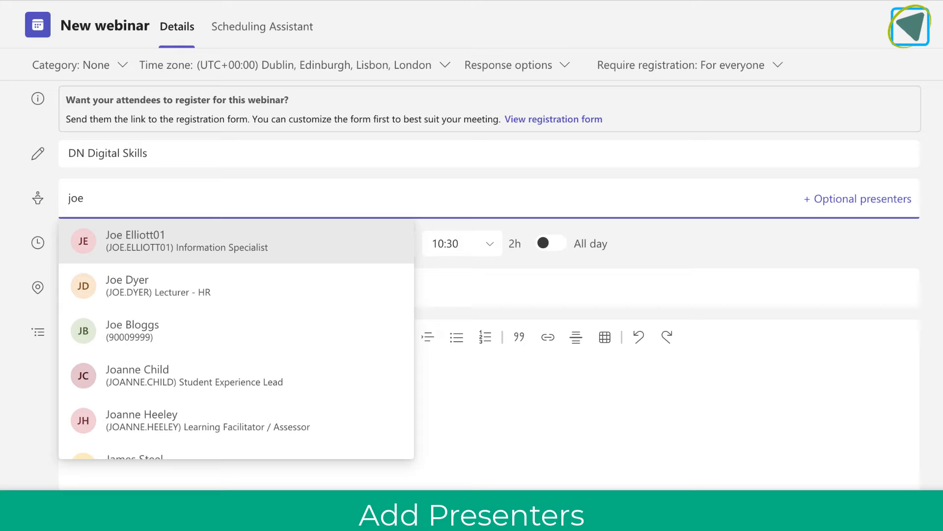
left_click(297, 324)
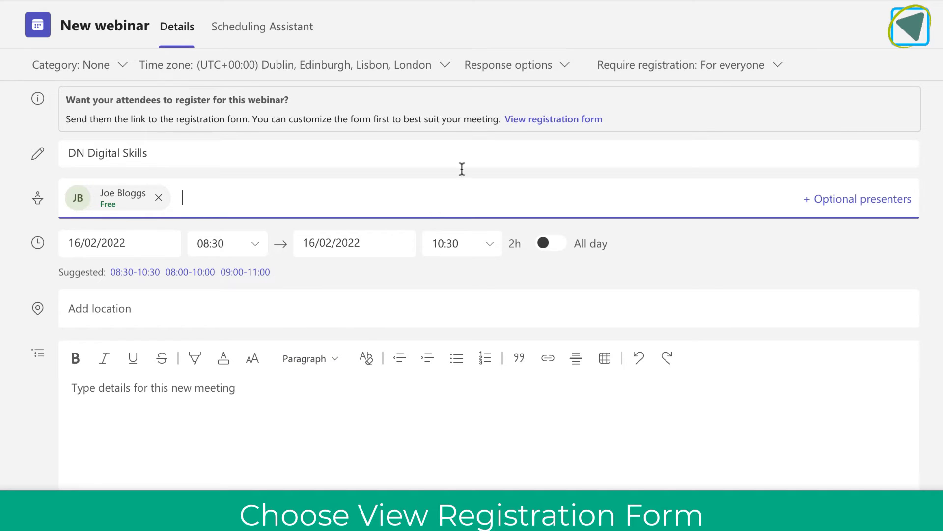
Step: Open the webinar's registration form, title it "DN Digital Skills" and enter the description "Intro into Digital"
left_click(529, 121)
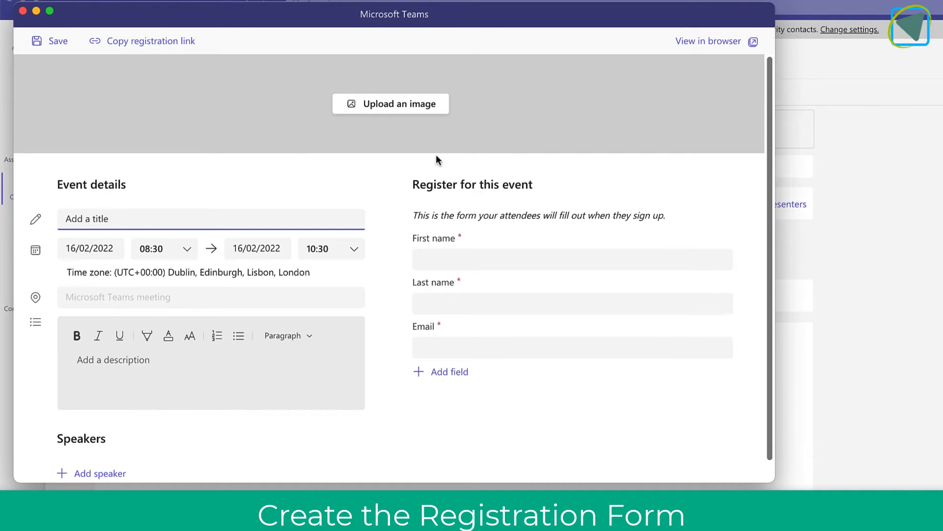
type("DN Digital Skills")
scroll(141, 347, "down", 1)
left_click(141, 347)
type("Intro in")
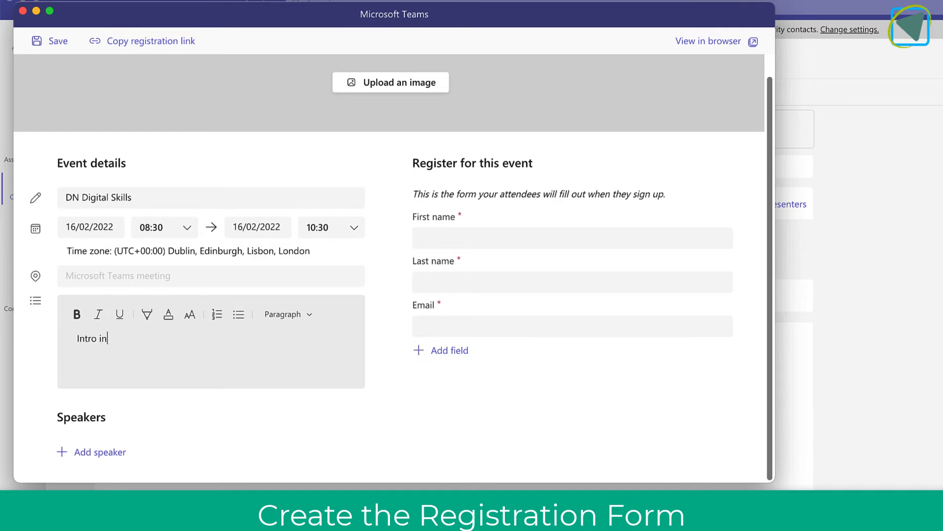
type("to Digital")
Step: Add a speaker to the registration form and enter the presenter's full name, leaving the bio empty
left_click(97, 450)
type("Jo")
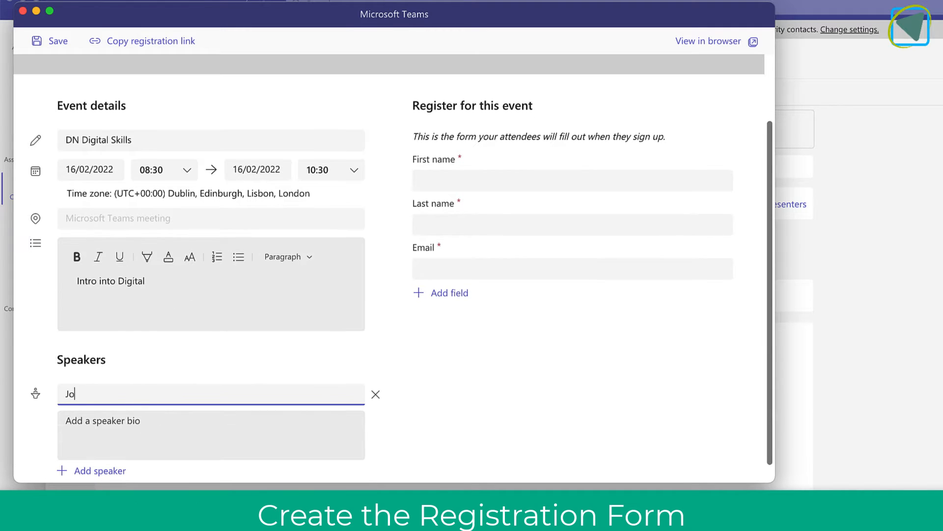
type("e Bloggs")
left_click(164, 434)
scroll(165, 433, "up", 3)
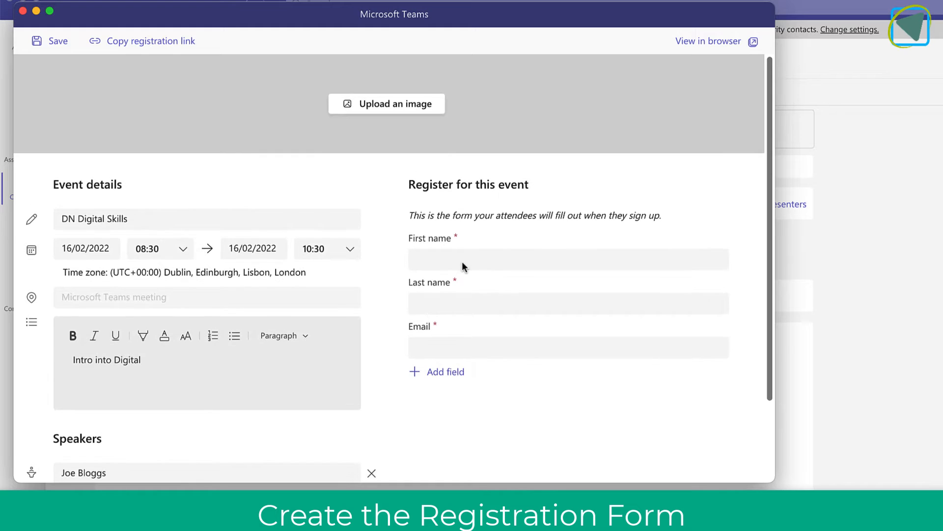
Step: Add Industry and Job title fields to the attendee registration form
left_click(448, 372)
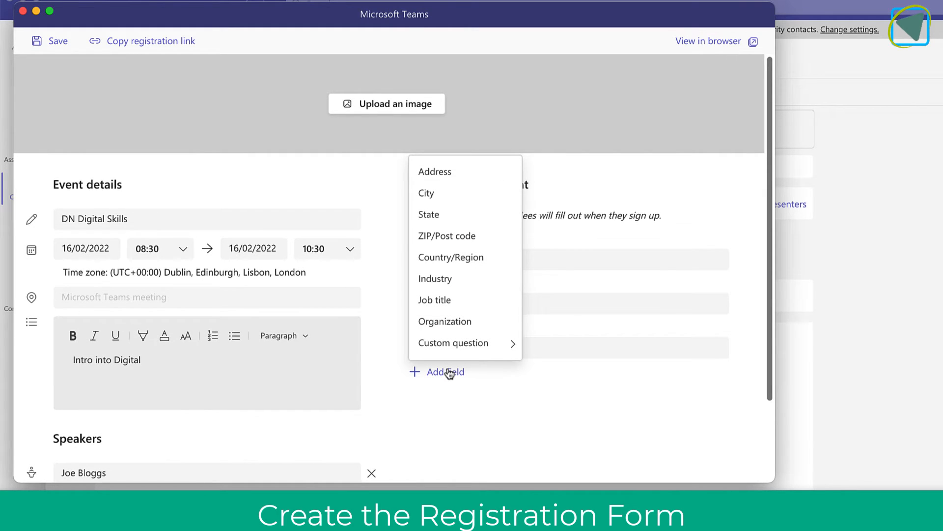
left_click(453, 279)
left_click(432, 421)
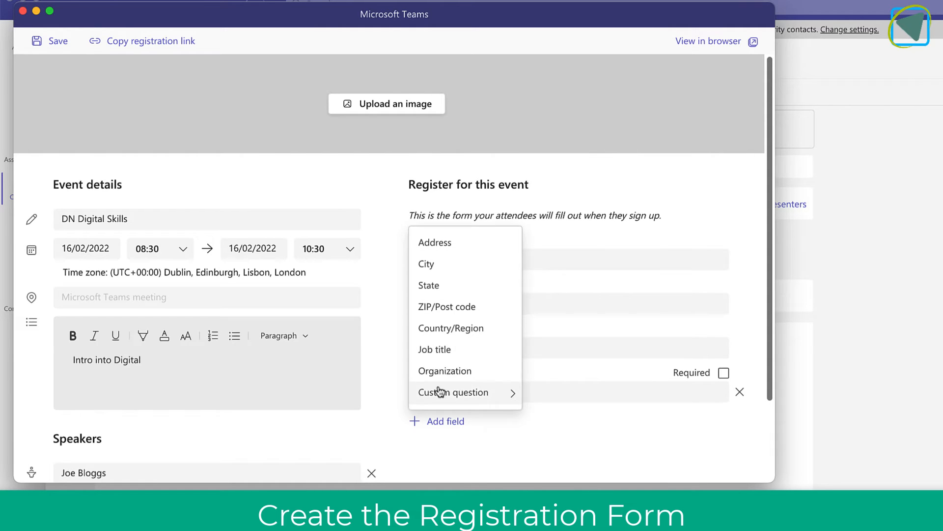
left_click(447, 355)
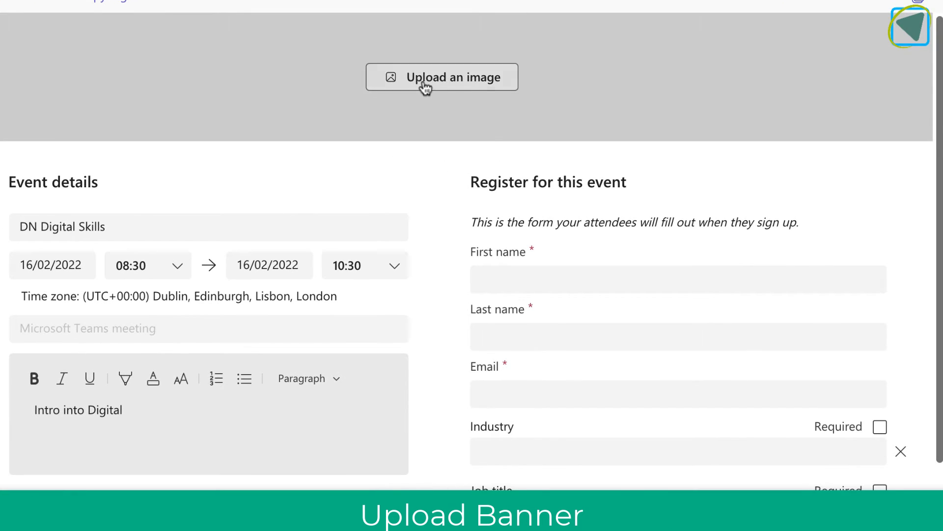
Step: Upload "Banner Teams copy.png" as the registration form's background image, keeping its default zoom
left_click(425, 87)
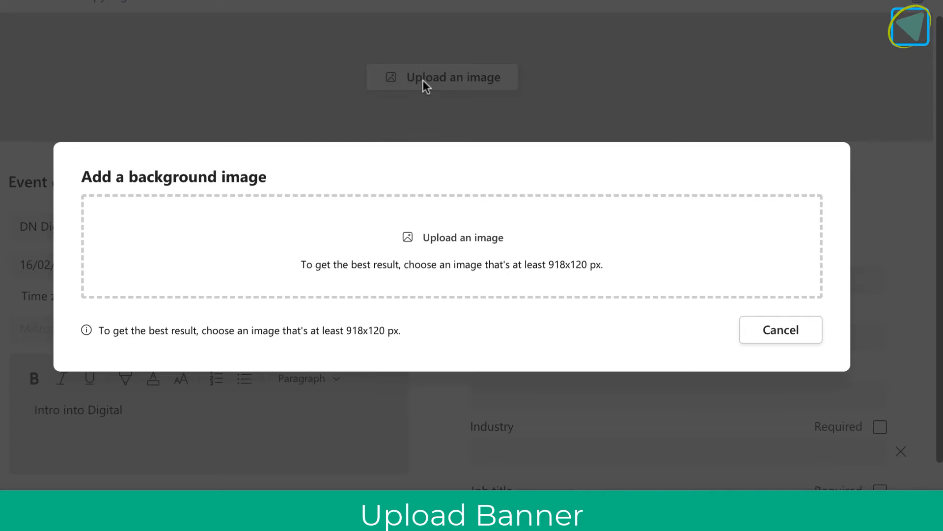
left_click(479, 240)
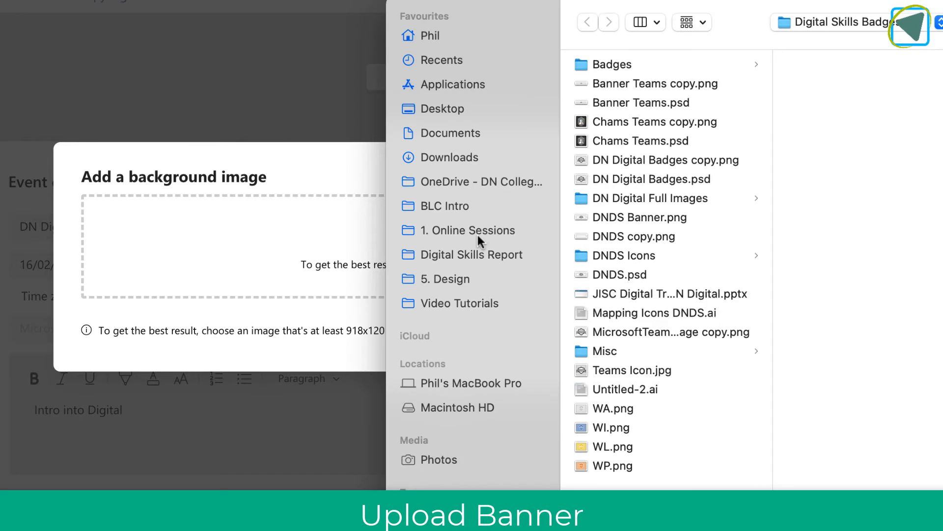
left_click(671, 80)
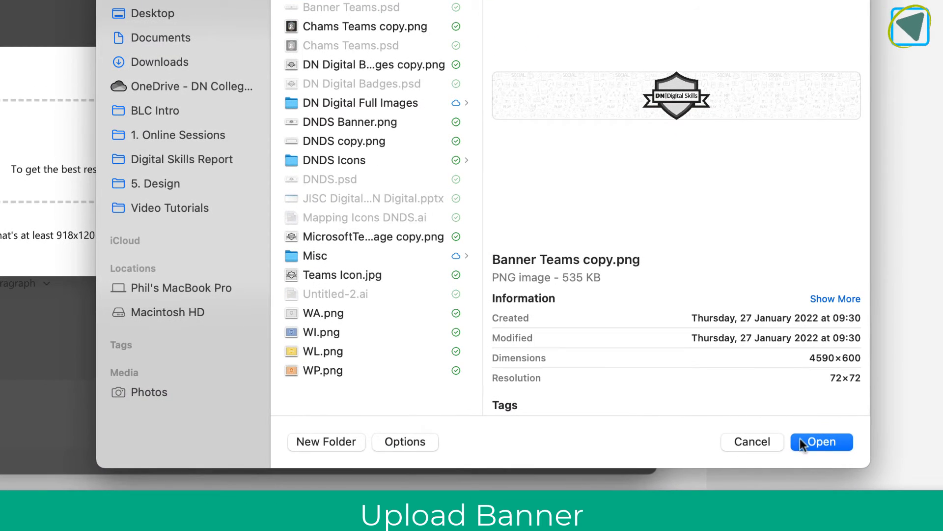
left_click(819, 442)
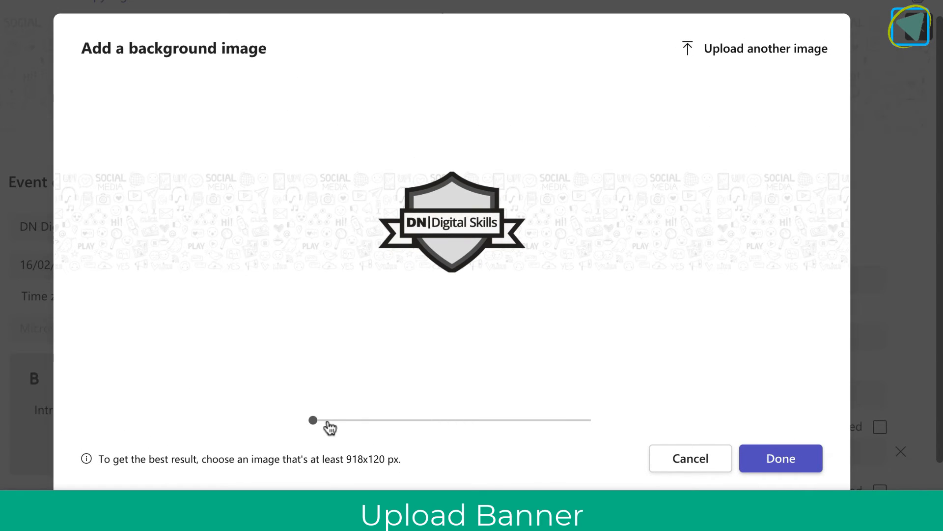
left_click(760, 460)
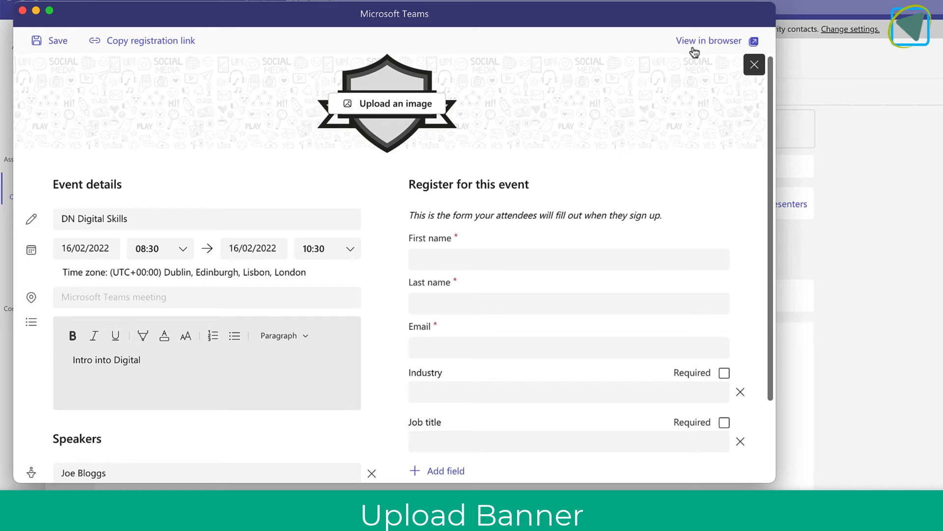
Step: Save the registration form and preview it in the browser
left_click(62, 48)
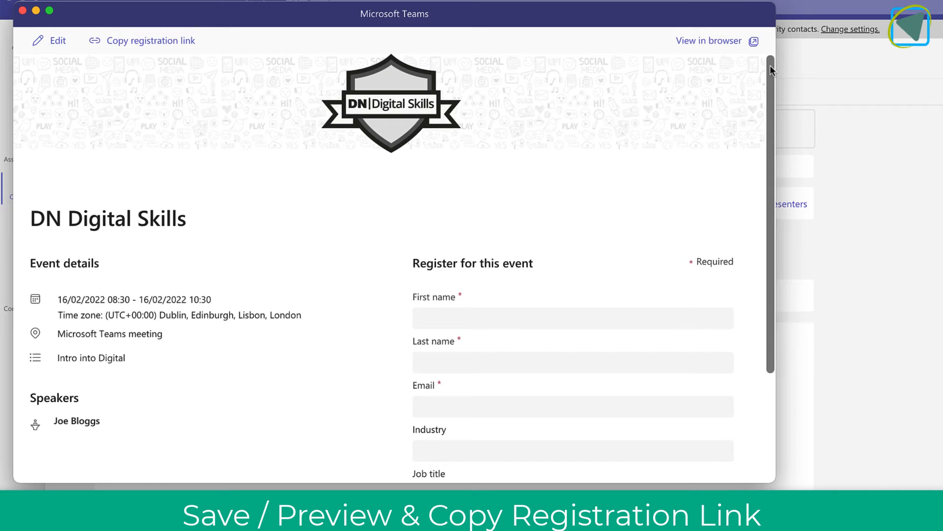
left_click(709, 43)
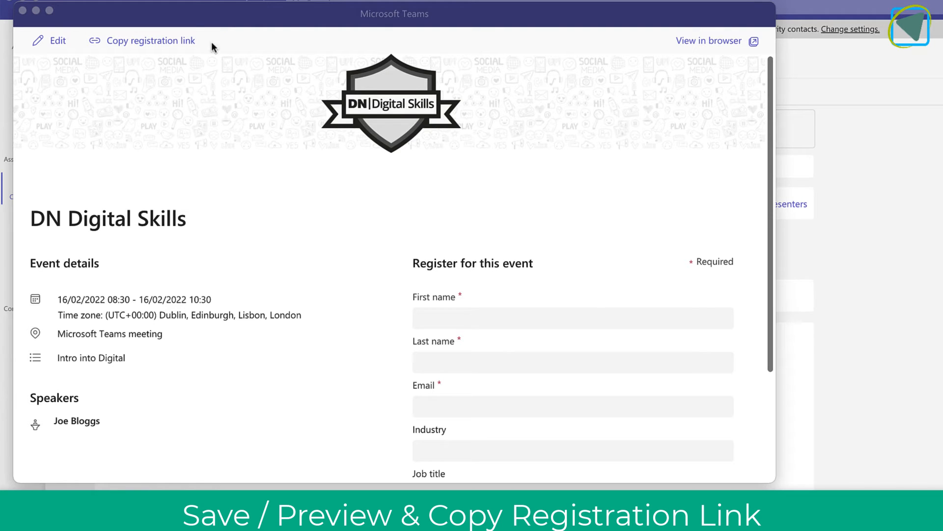
Step: Copy the webinar's registration link, close the form window and open the webinar's meeting options
left_click(162, 44)
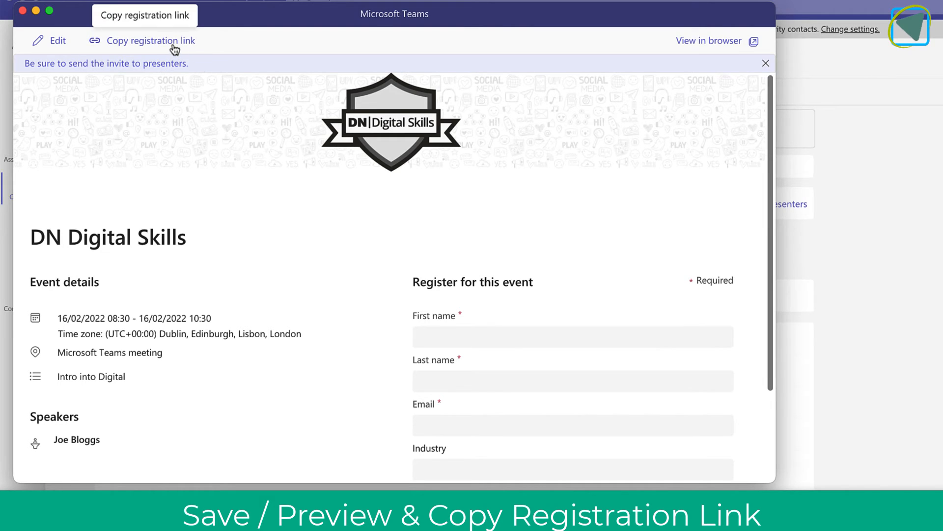
left_click(22, 10)
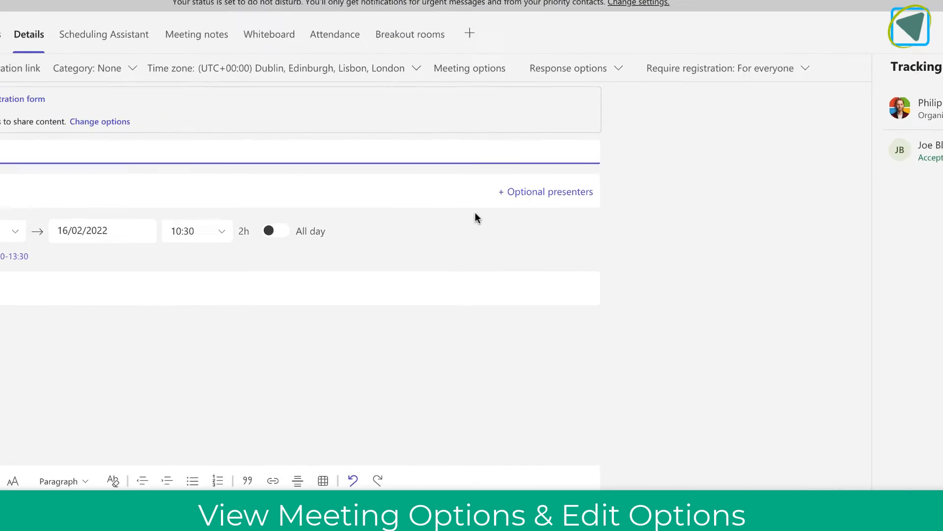
left_click(507, 92)
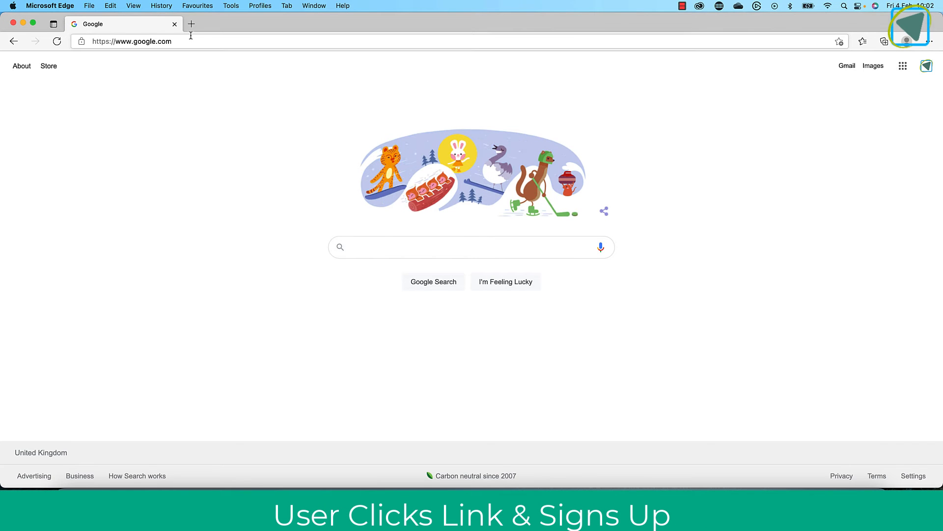
Step: In Microsoft Edge, replace the Google address with the copied registration link and load the webinar's sign-up page
left_click(190, 39)
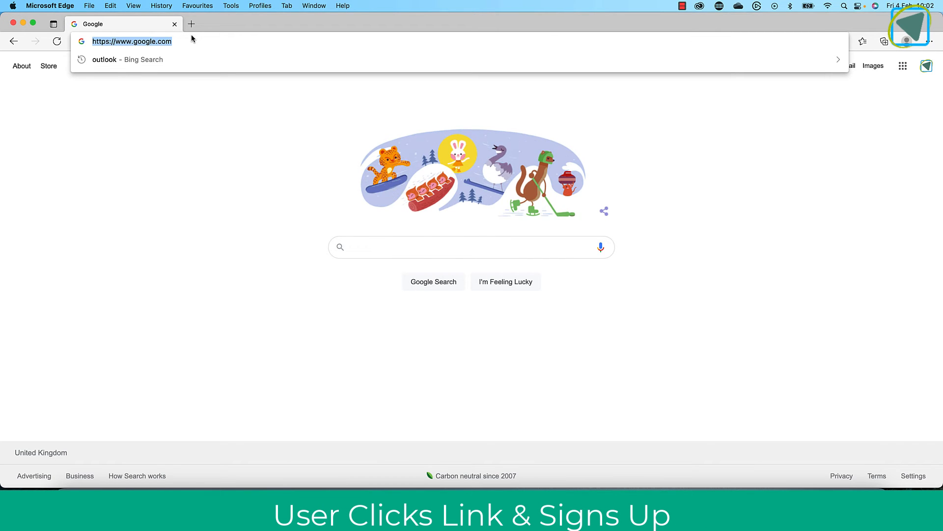
key("BackSpace")
key("super+v")
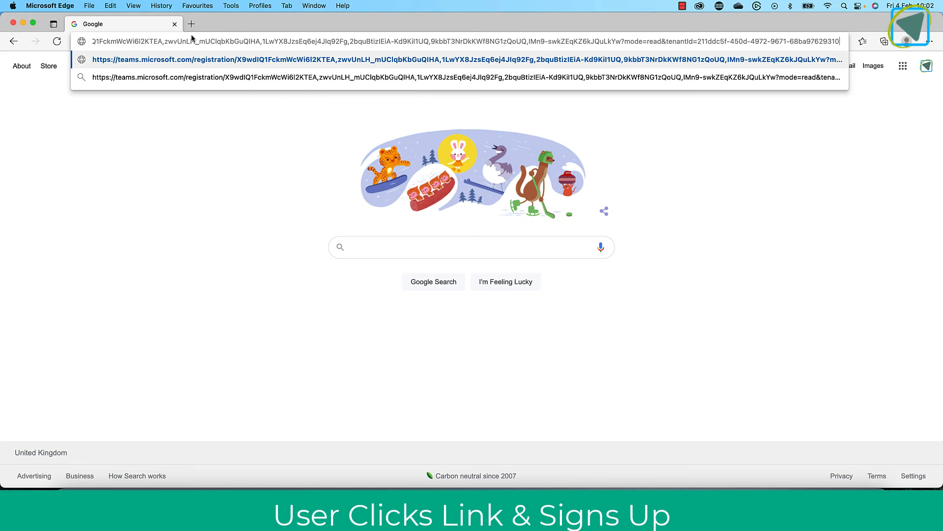
key("Return")
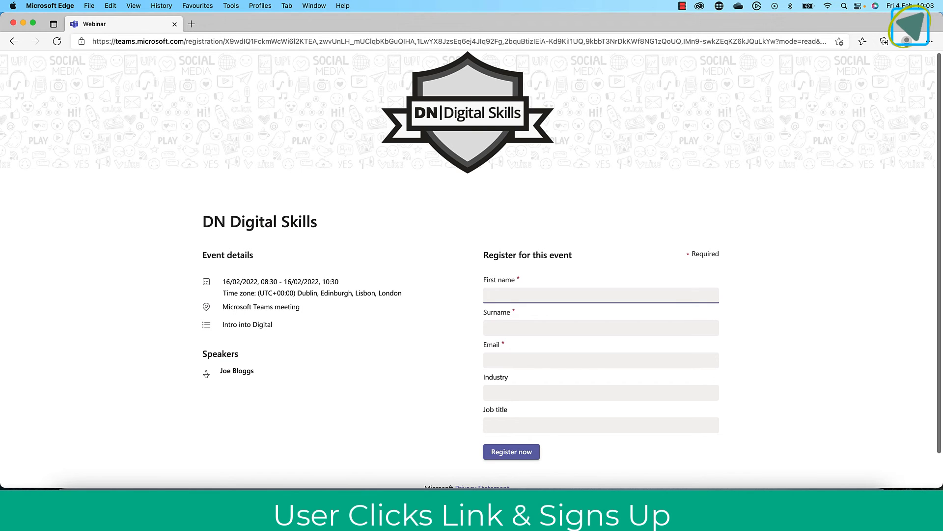
Step: Register Elon Musk for the event with the attendee's e-mail address, leaving Industry and Job title blank
type("Elon")
key("Tab")
type("Musk")
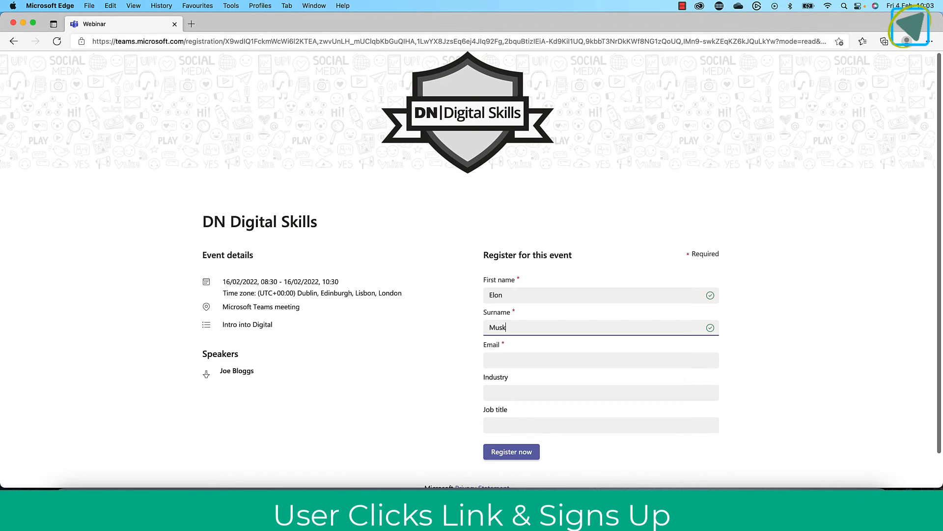
key("Tab")
key("super+v")
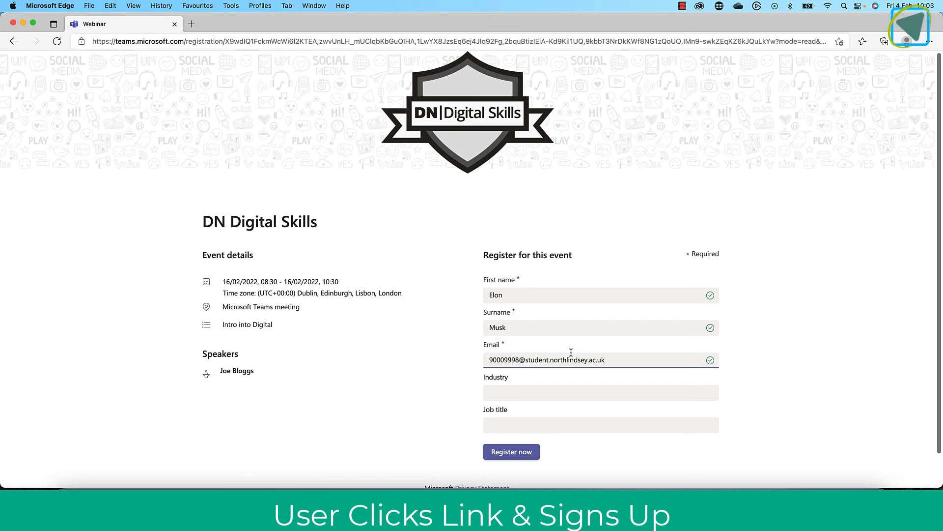
left_click(562, 396)
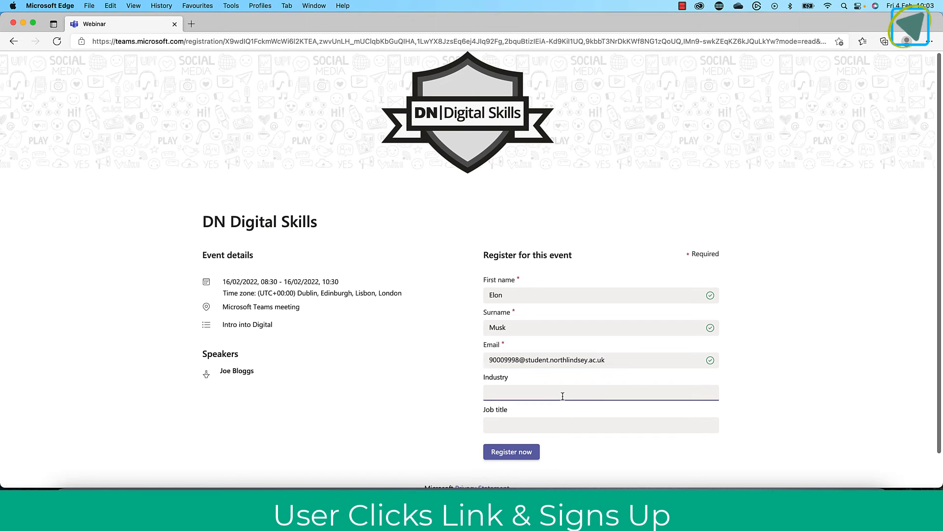
left_click(580, 455)
left_click(524, 451)
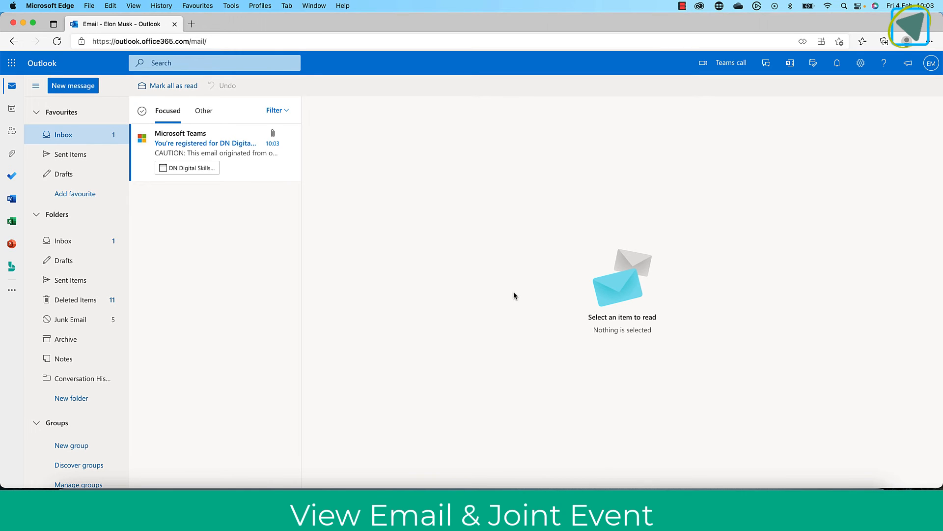
Step: Open the Microsoft Teams registration e-mail in Outlook and add the attached DN Digital Skills.ics to the calendar
left_click(216, 148)
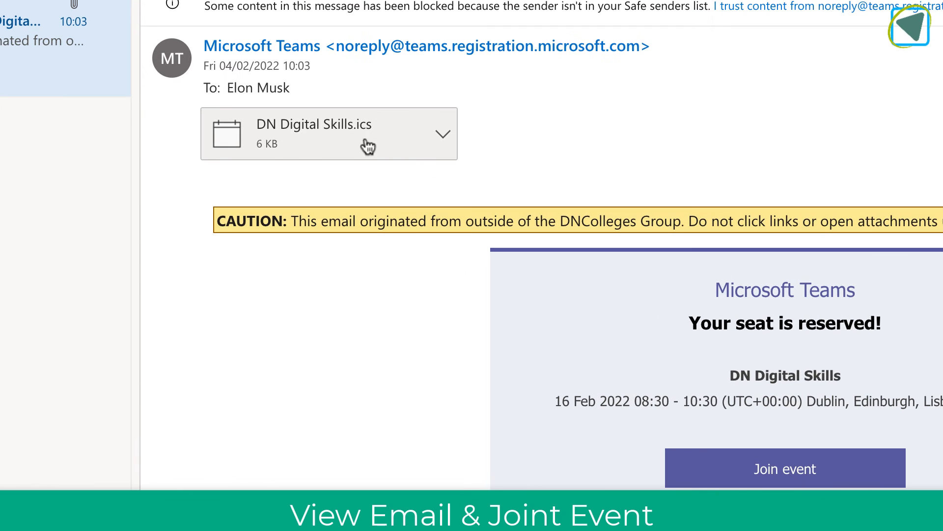
left_click(448, 138)
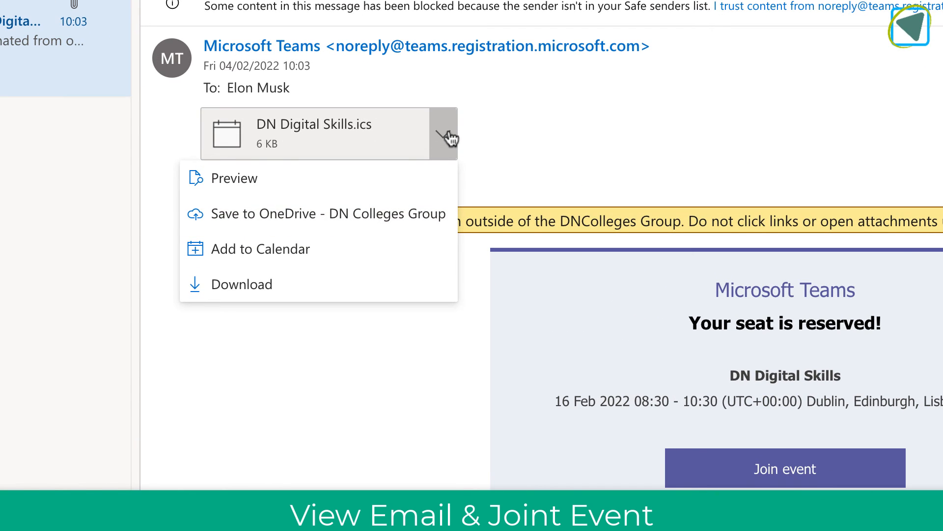
left_click(394, 257)
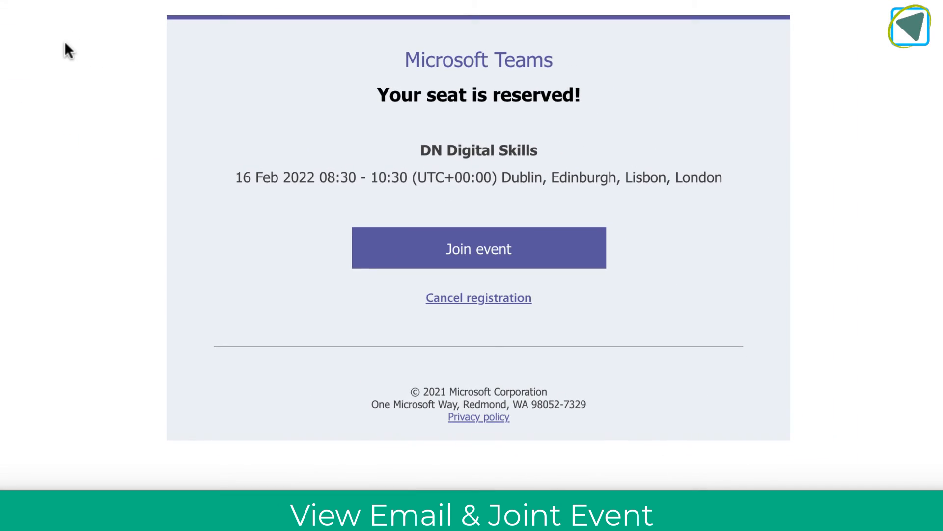
Step: Join the event from the registration e-mail, continuing in the browser
left_click(491, 255)
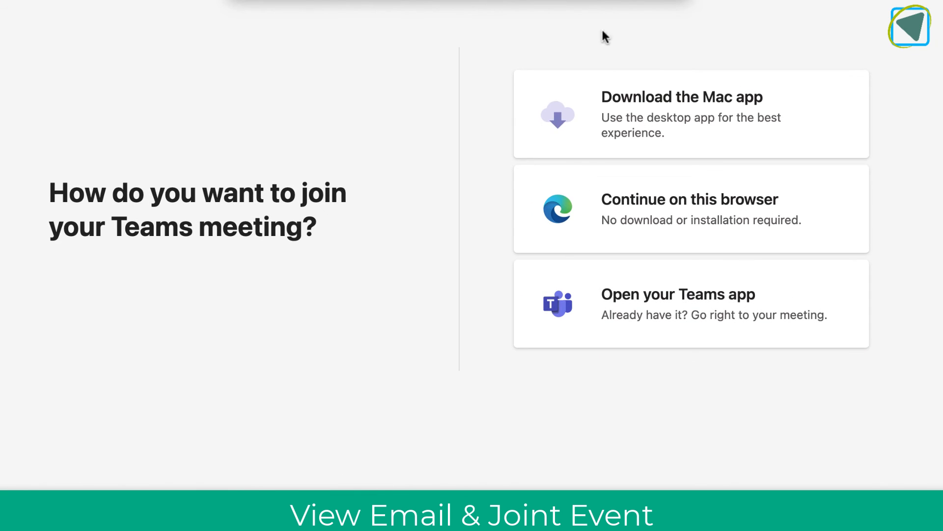
left_click(707, 218)
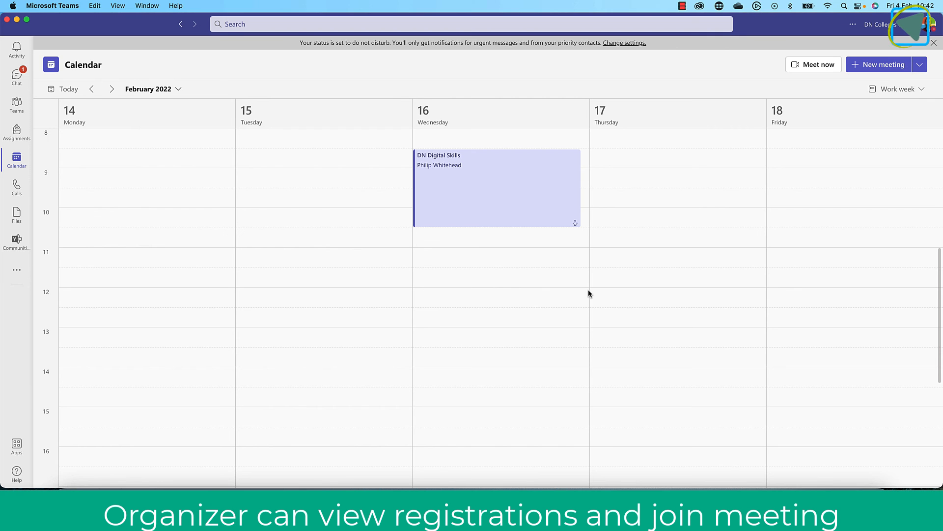
Step: In Microsoft Teams, open the DN Digital Skills webinar on 16 February and join it as organizer with computer audio
double_click(461, 186)
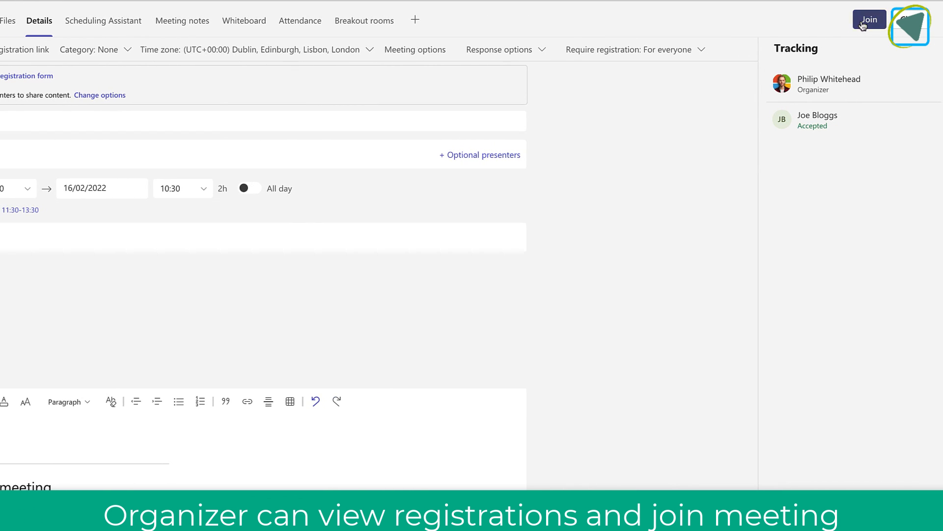
left_click(880, 19)
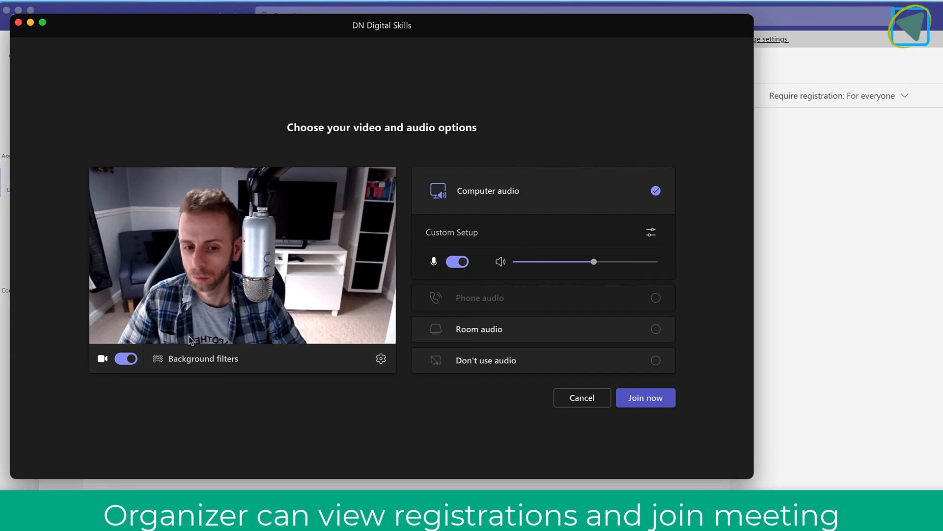
left_click(658, 399)
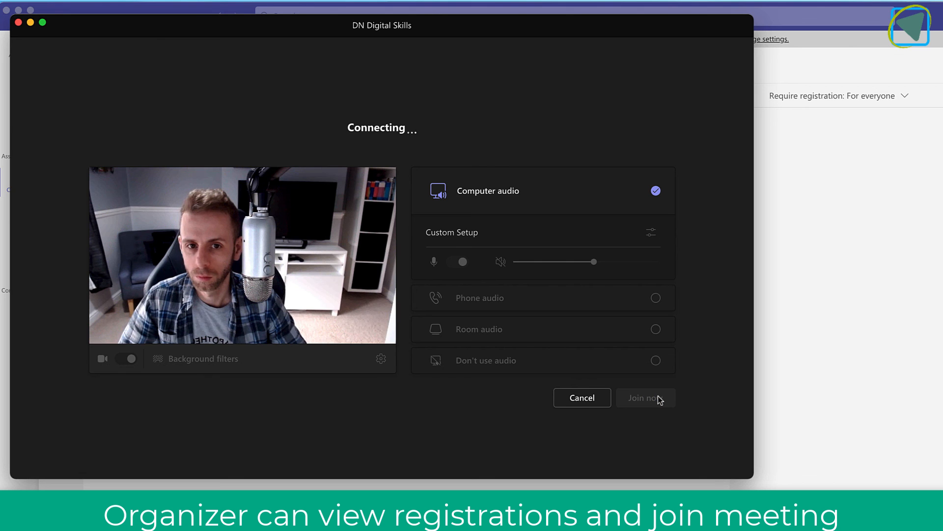